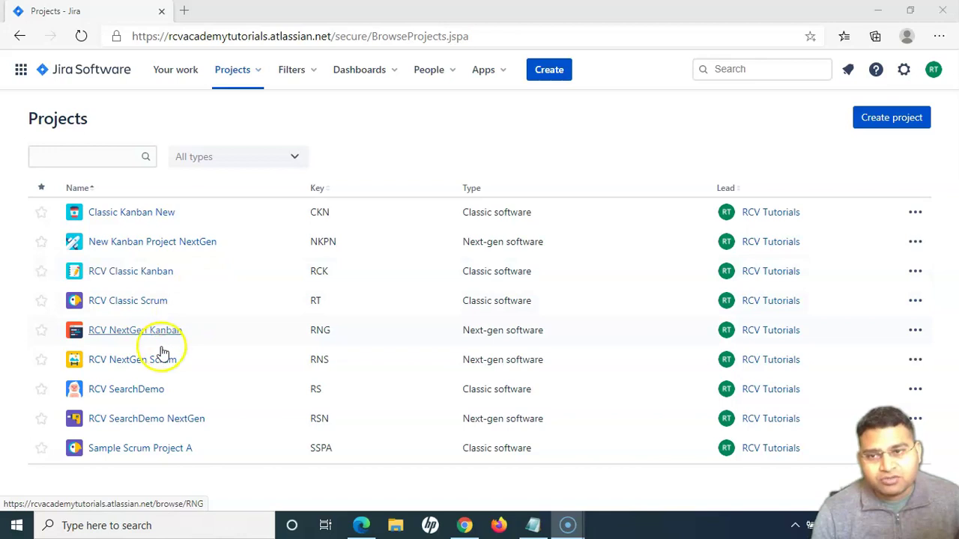
# Open the RCV Classic Scrum project and show its All reports page with Burndown, Burnup and Sprint reports.
pyautogui.click(159, 309)
pyautogui.click(159, 280)
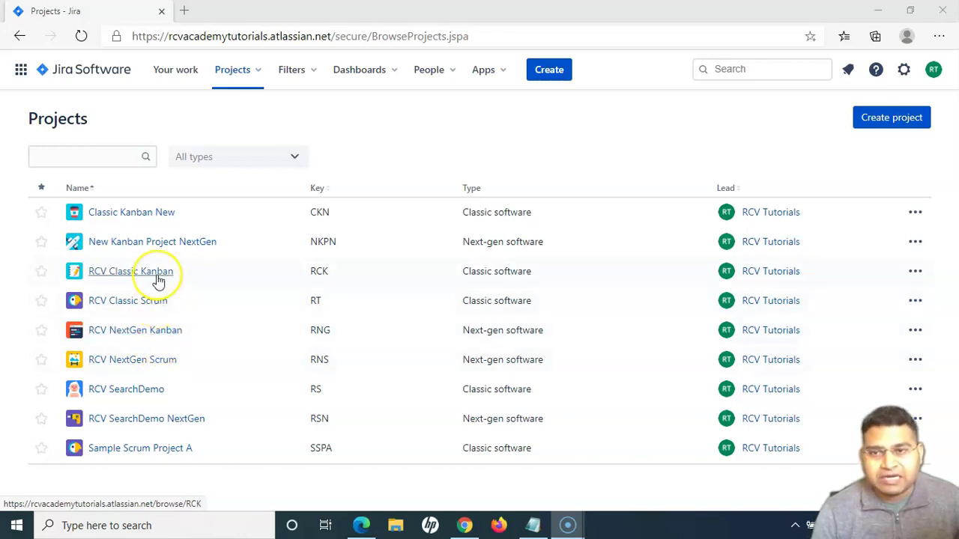
pyautogui.click(135, 303)
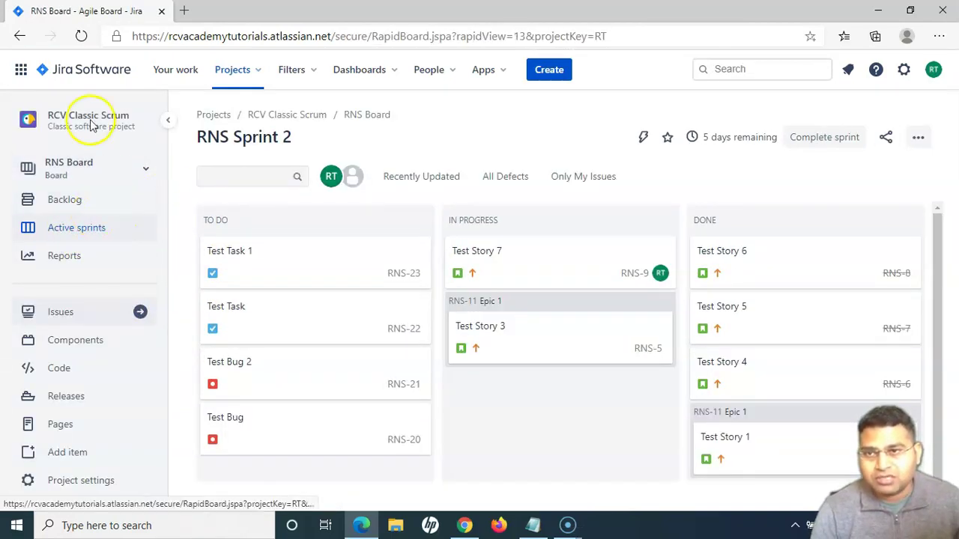
pyautogui.click(63, 258)
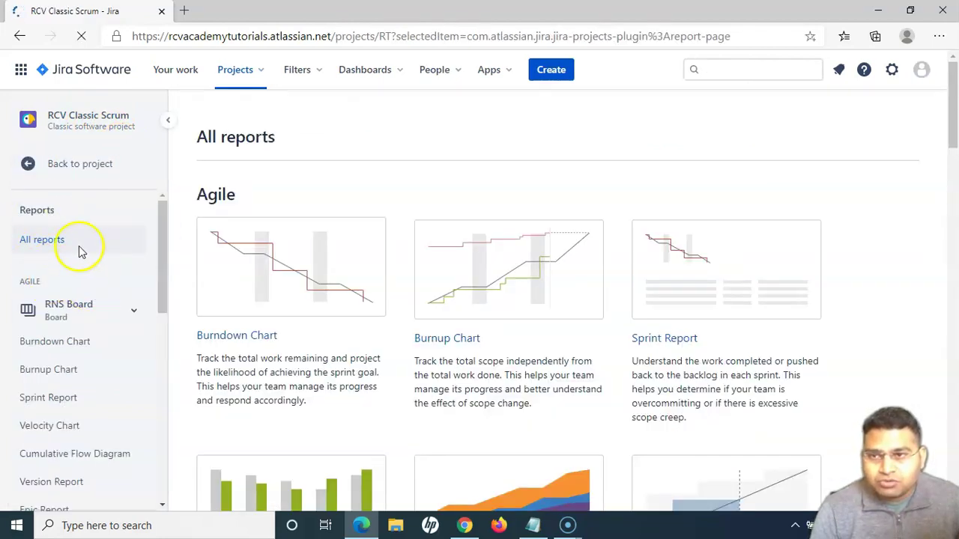
pyautogui.click(27, 164)
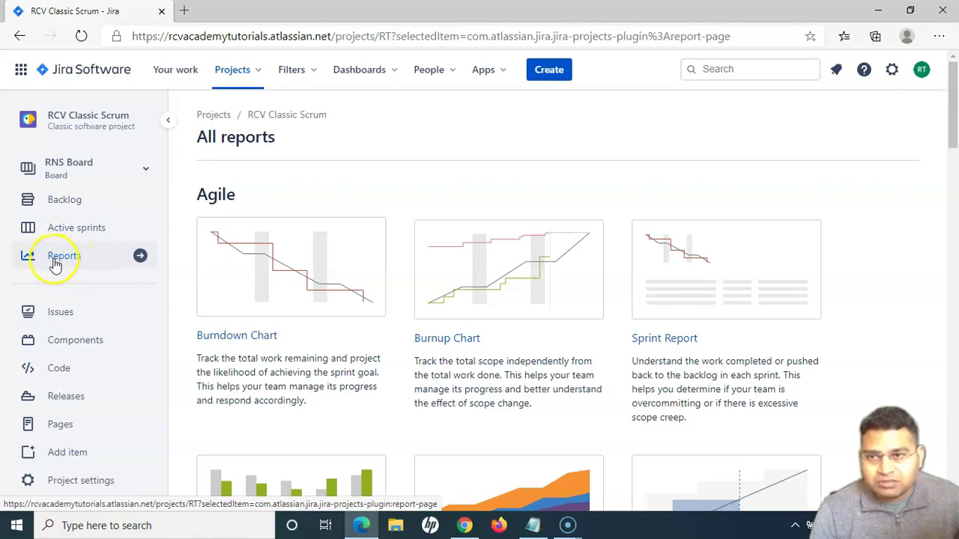
pyautogui.click(71, 262)
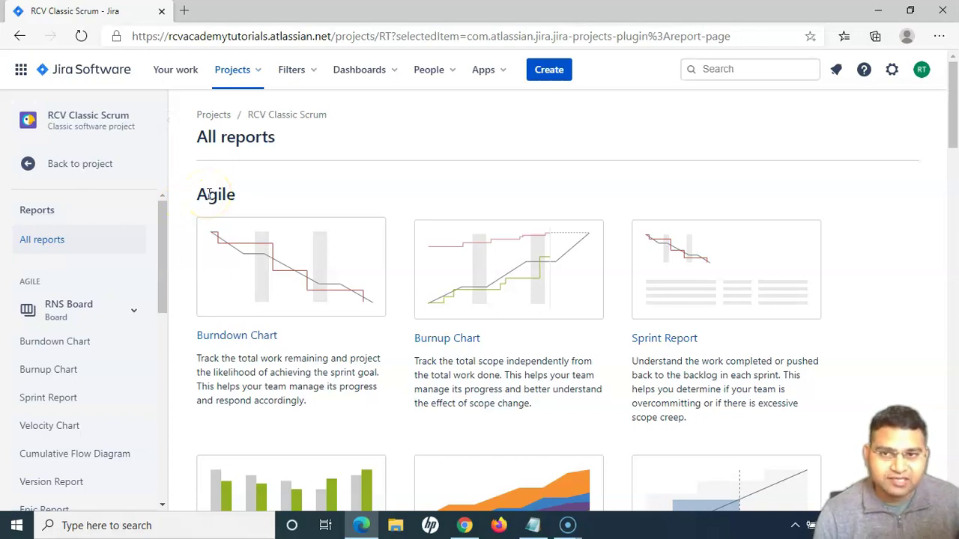
pyautogui.moveTo(196, 195); pyautogui.dragTo(252, 195)
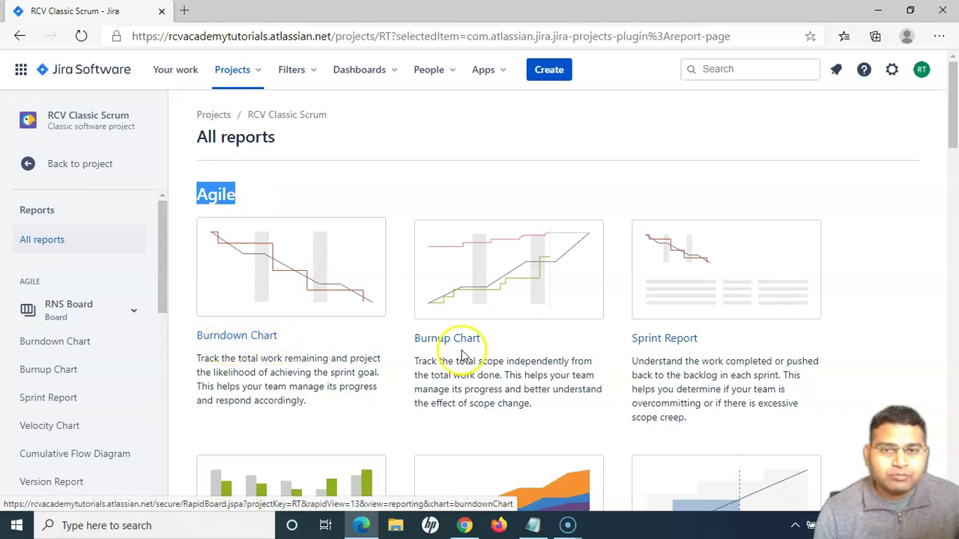
pyautogui.scroll(-3, 677, 360)
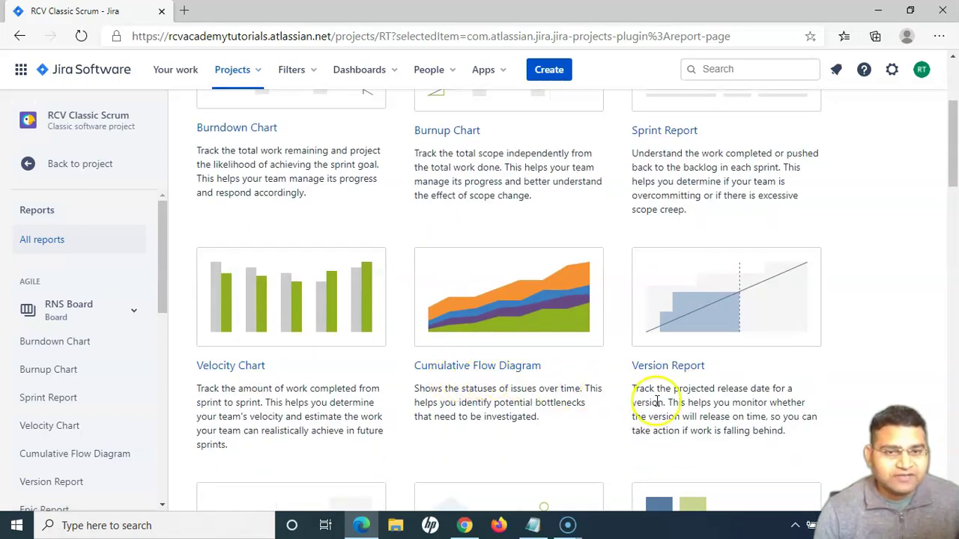
pyautogui.scroll(-4, 717, 386)
pyautogui.scroll(-3, 465, 381)
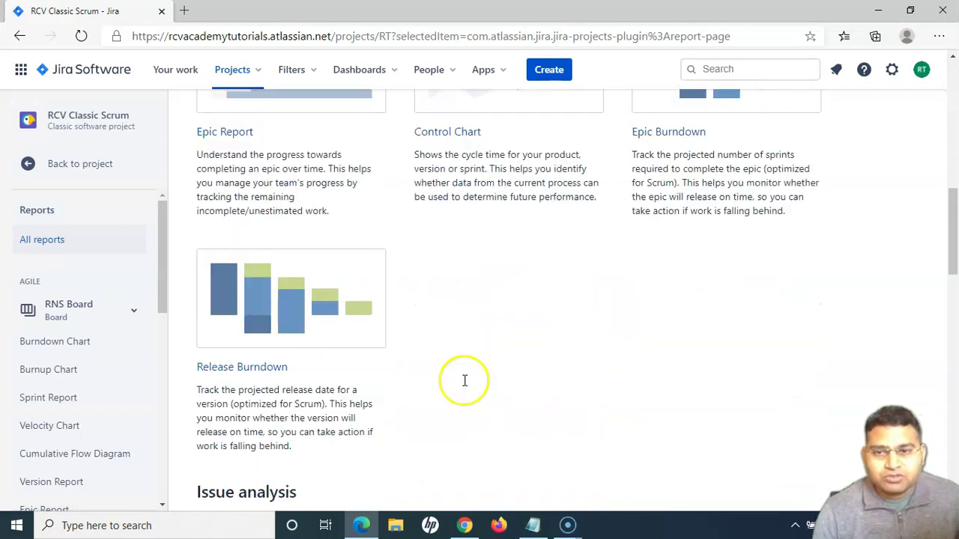
pyautogui.scroll(6, 423, 405)
pyautogui.scroll(4, 423, 404)
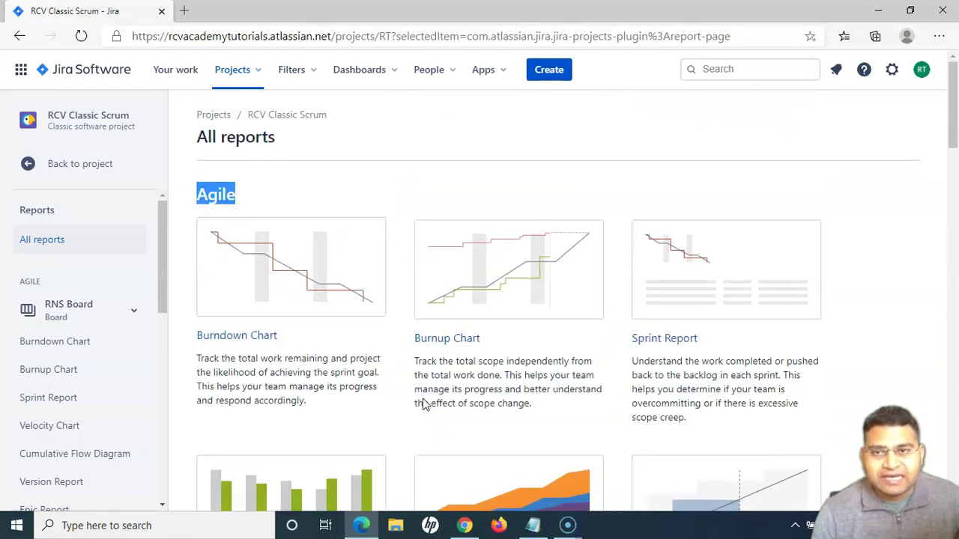
pyautogui.scroll(-10, 424, 401)
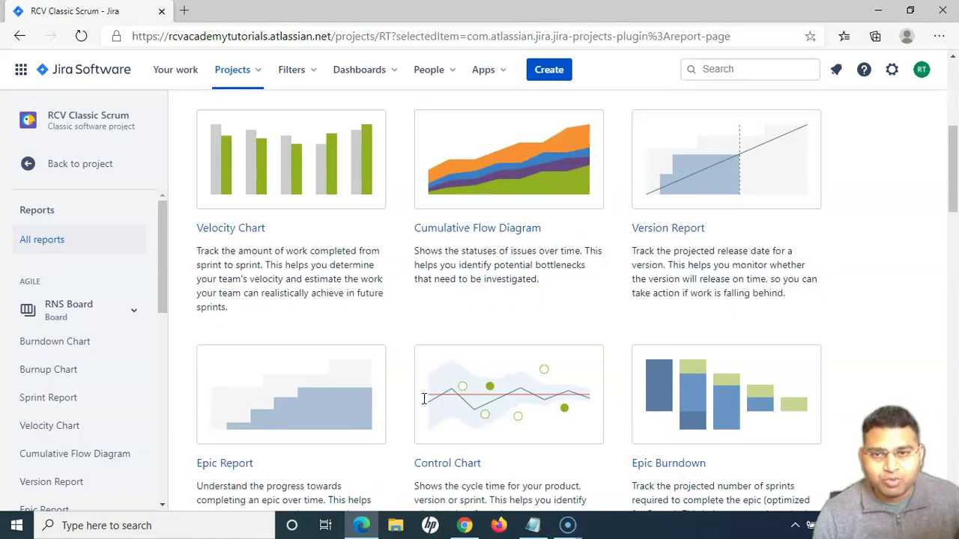
pyautogui.scroll(-2, 348, 404)
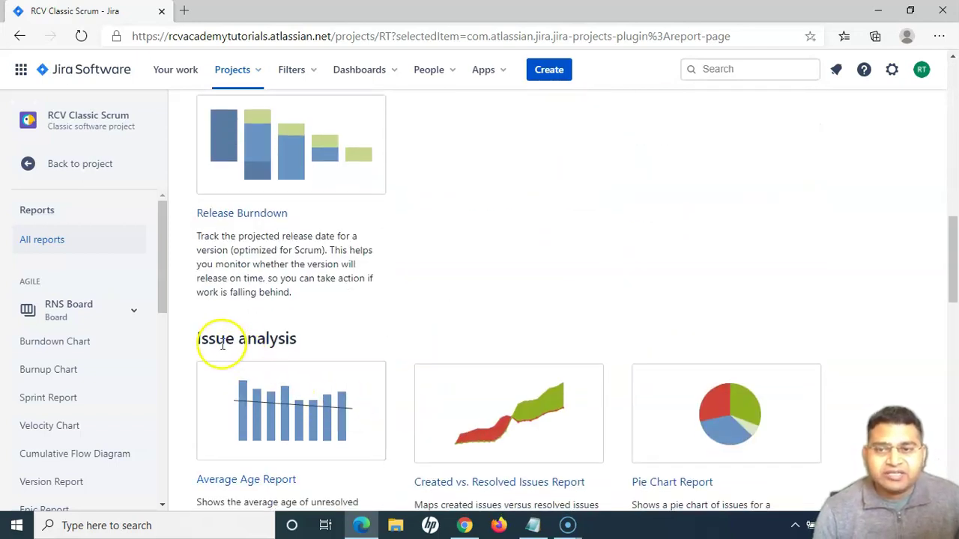
pyautogui.moveTo(224, 340); pyautogui.dragTo(322, 339)
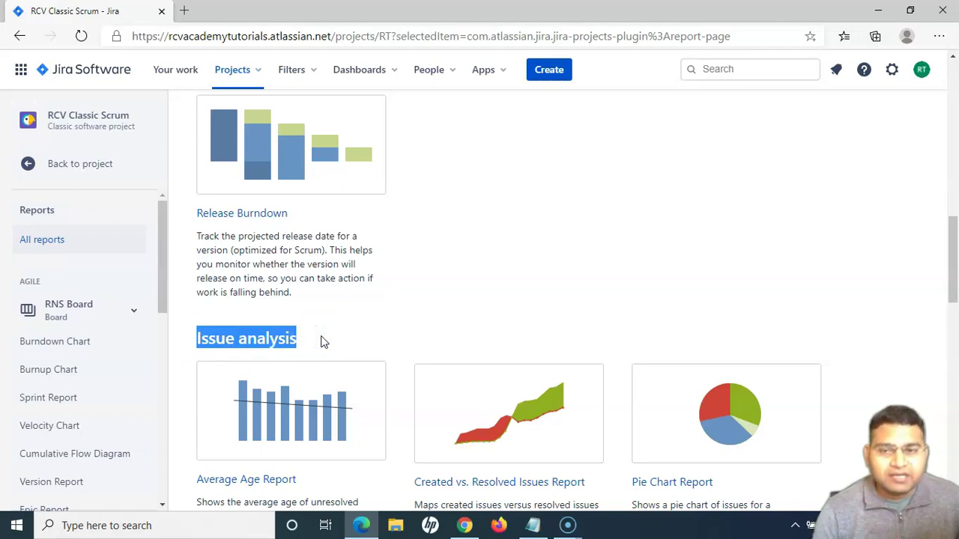
pyautogui.scroll(-3, 324, 342)
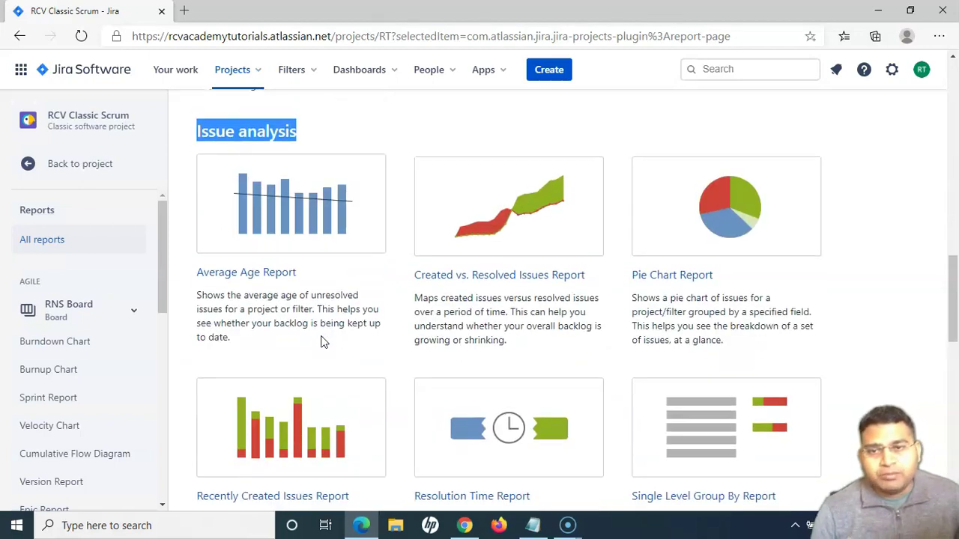
pyautogui.click(262, 277)
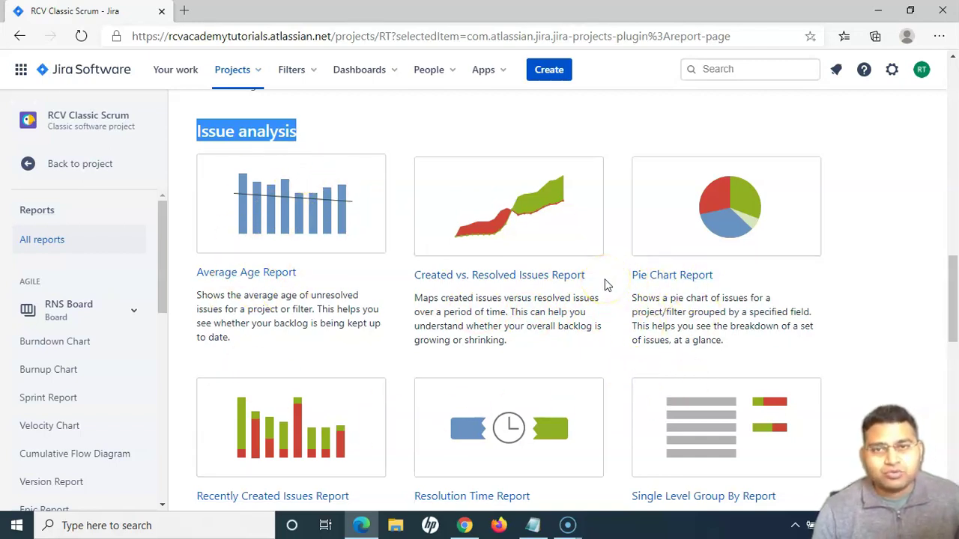
pyautogui.scroll(-6, 515, 318)
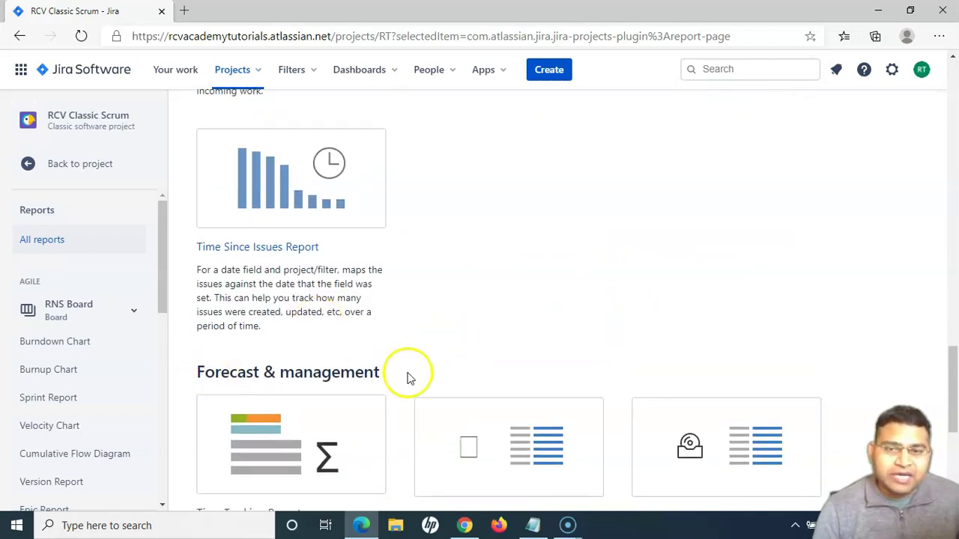
pyautogui.scroll(-2, 406, 377)
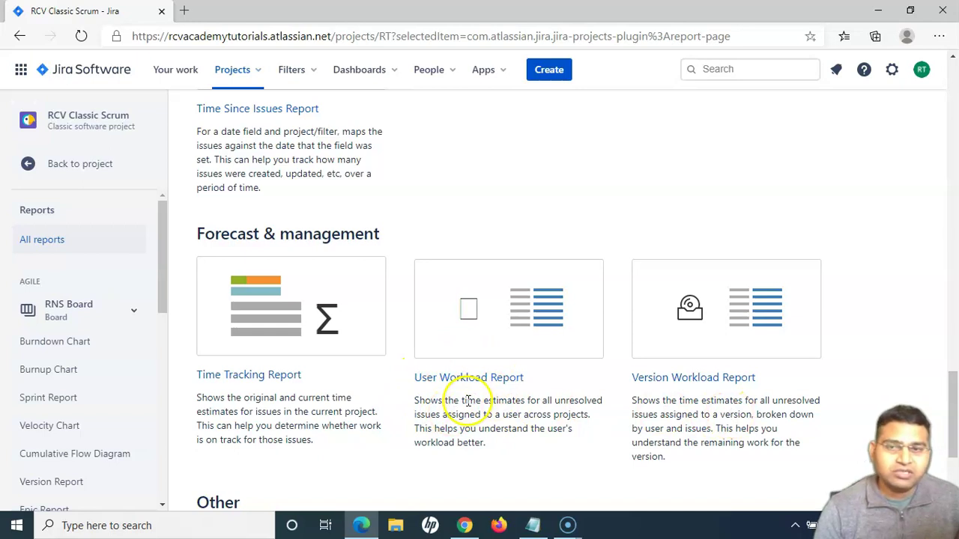
pyautogui.moveTo(193, 241); pyautogui.dragTo(392, 229)
pyautogui.click(397, 234)
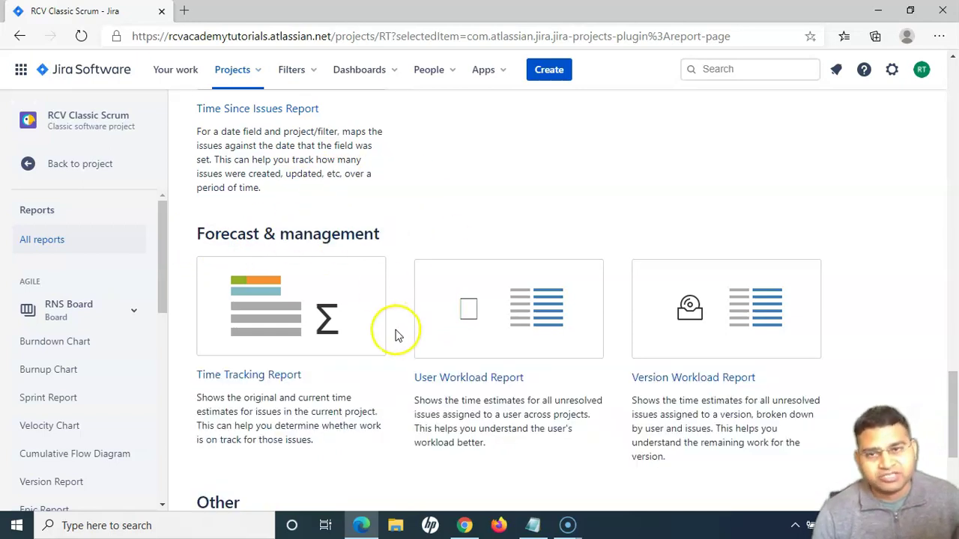
pyautogui.scroll(-3, 396, 335)
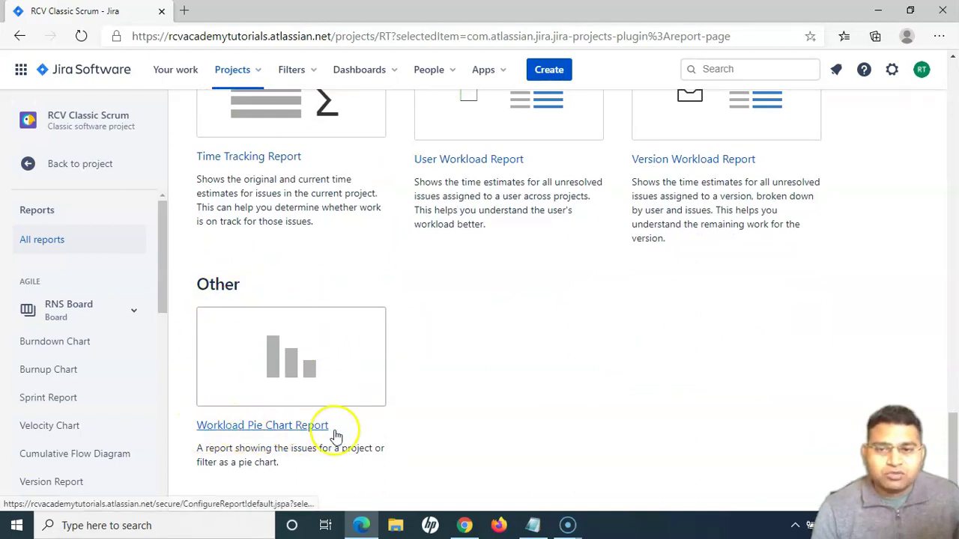
pyautogui.scroll(15, 415, 421)
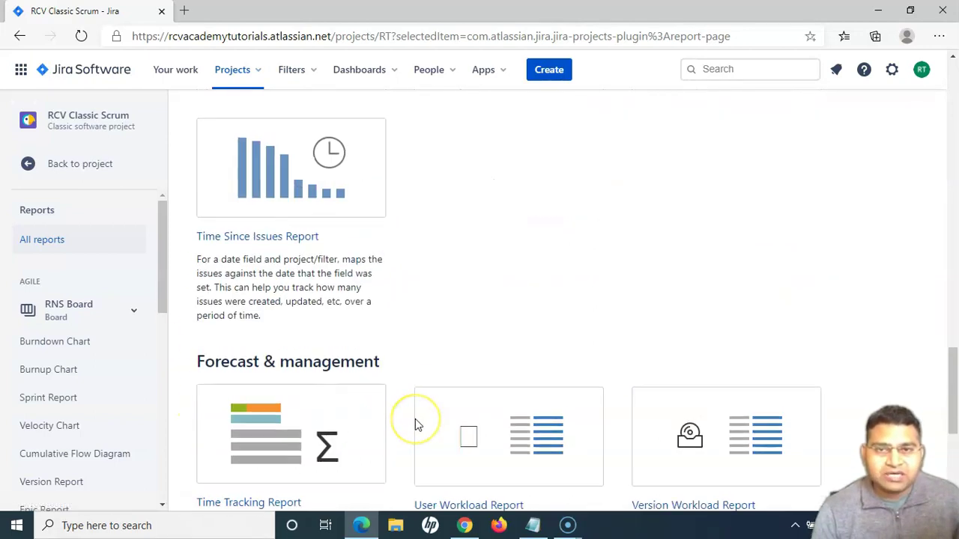
pyautogui.scroll(6, 415, 421)
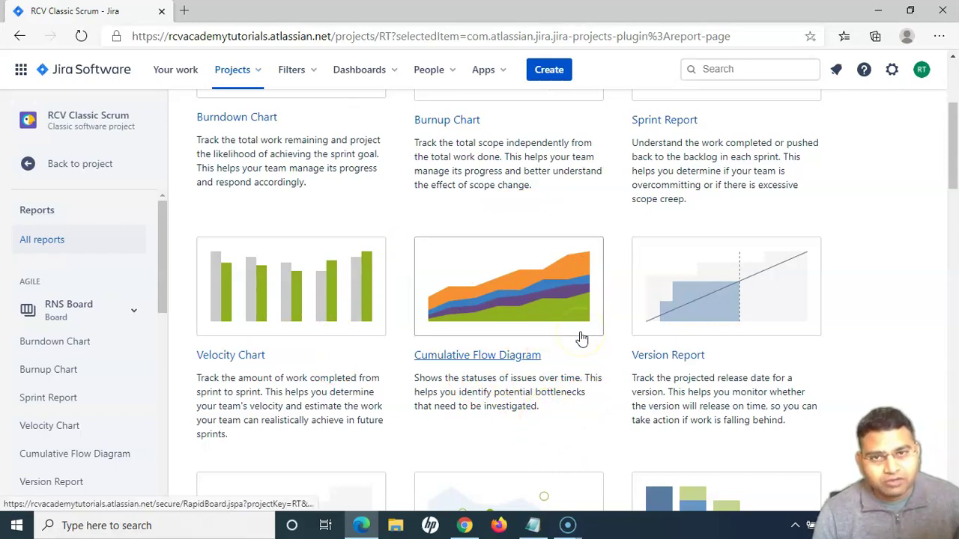
pyautogui.click(525, 291)
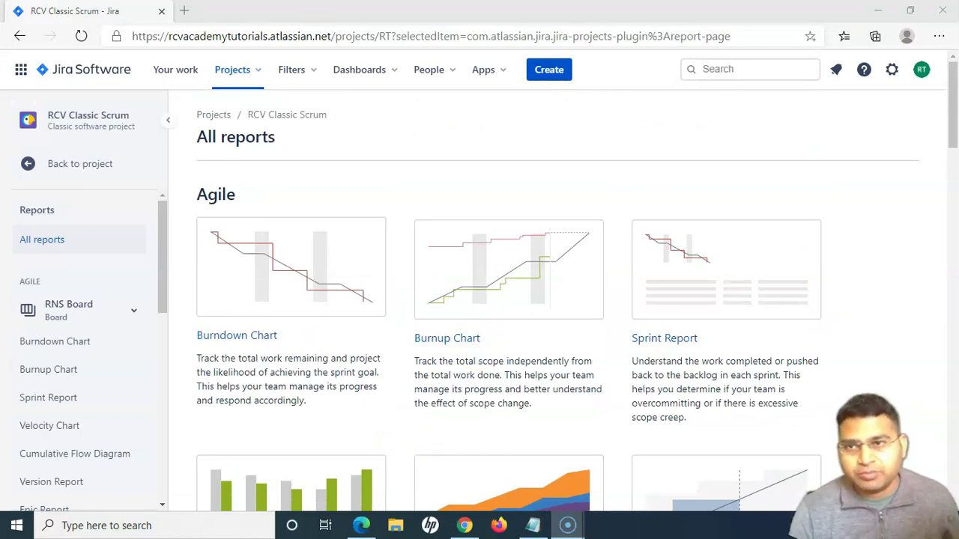
pyautogui.click(61, 66)
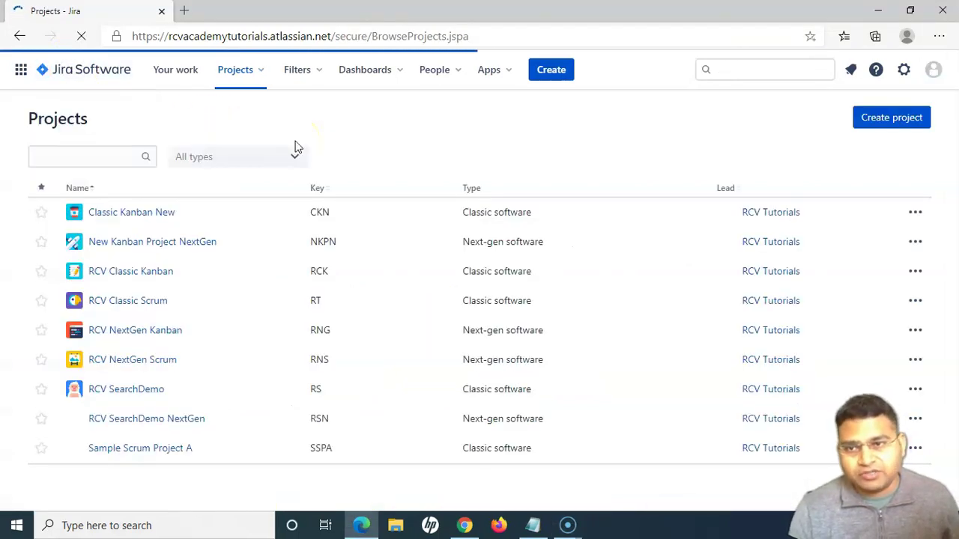
pyautogui.click(155, 276)
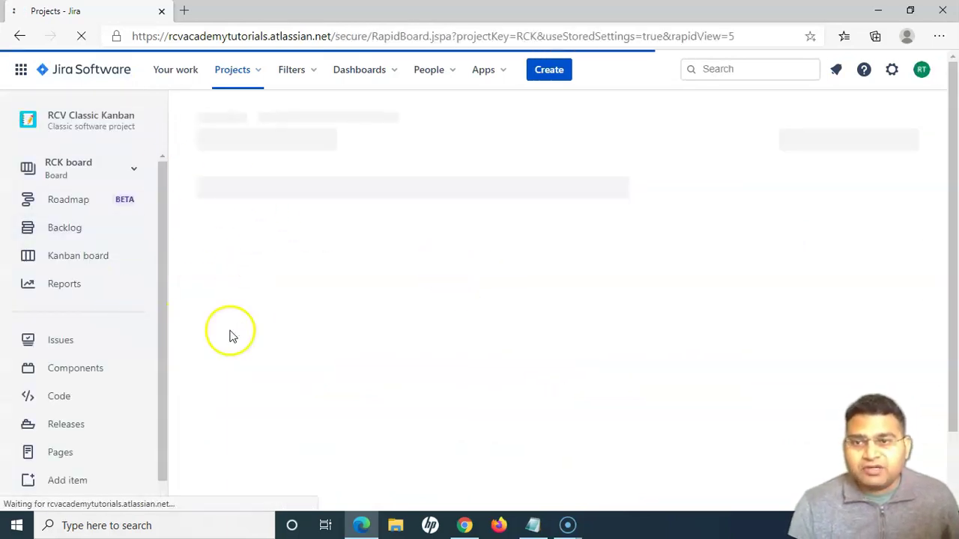
pyautogui.click(66, 286)
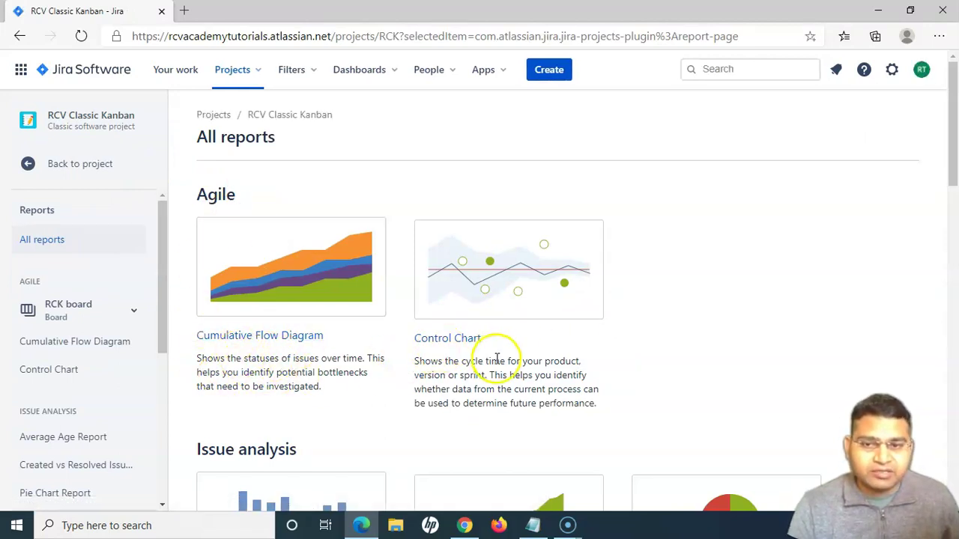
pyautogui.scroll(-1, 497, 359)
pyautogui.scroll(1, 303, 315)
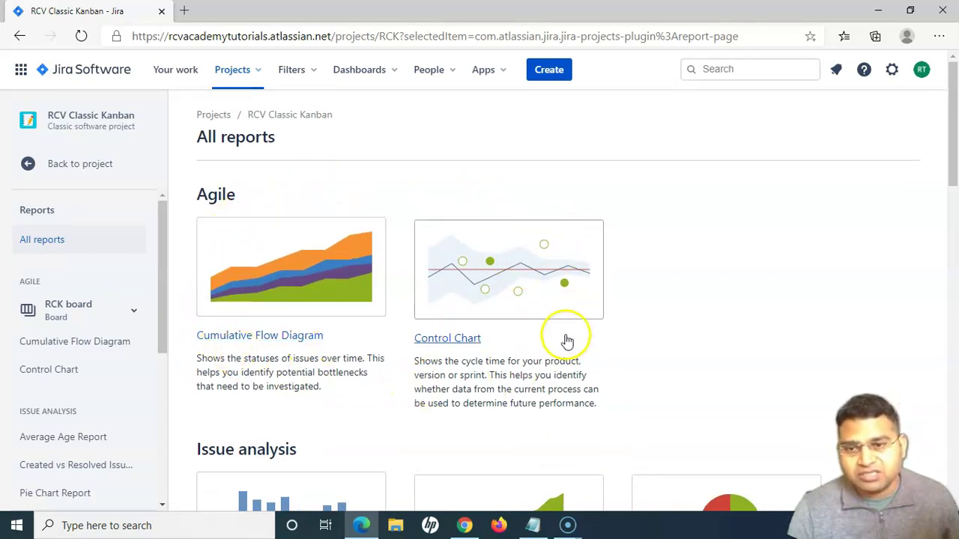
pyautogui.scroll(-2, 565, 340)
pyautogui.scroll(-1, 487, 412)
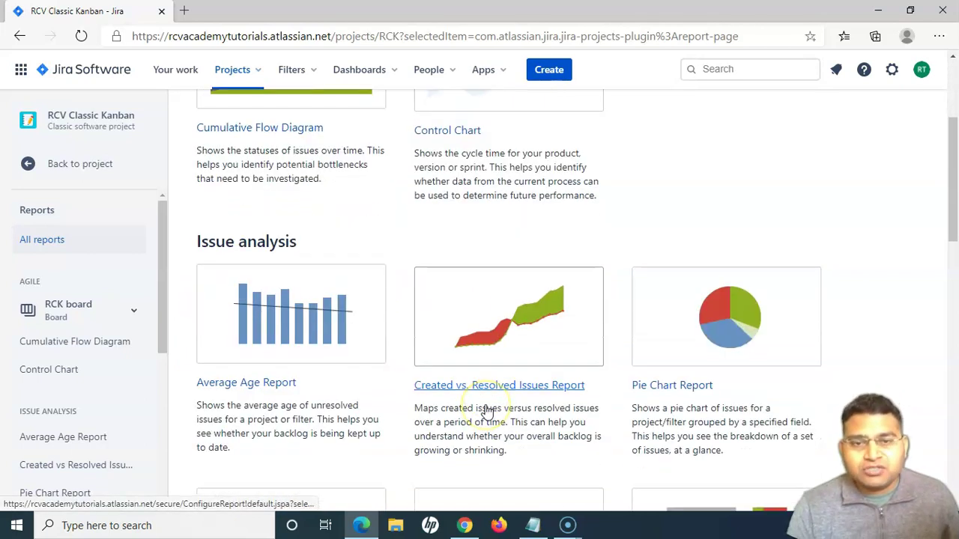
pyautogui.scroll(-2, 487, 412)
pyautogui.scroll(-3, 583, 388)
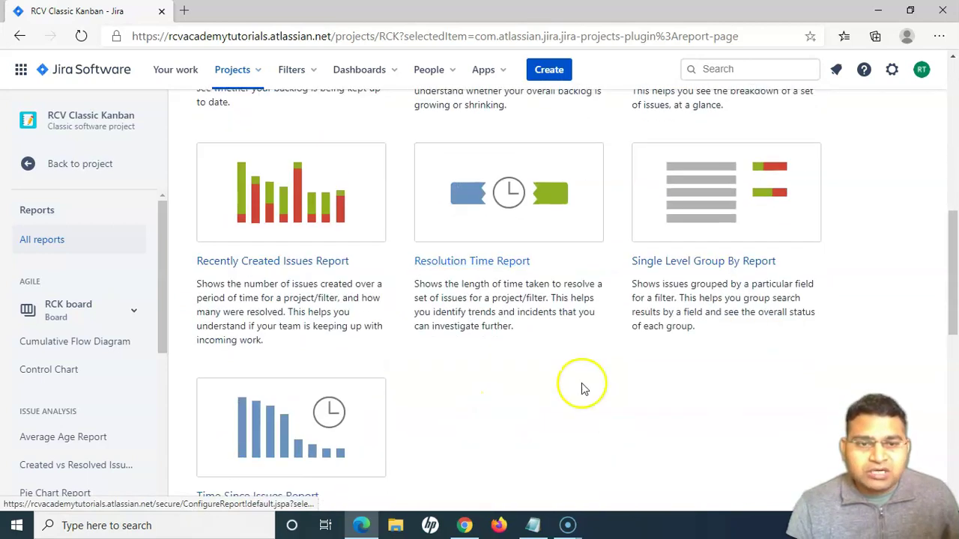
pyautogui.scroll(3, 363, 349)
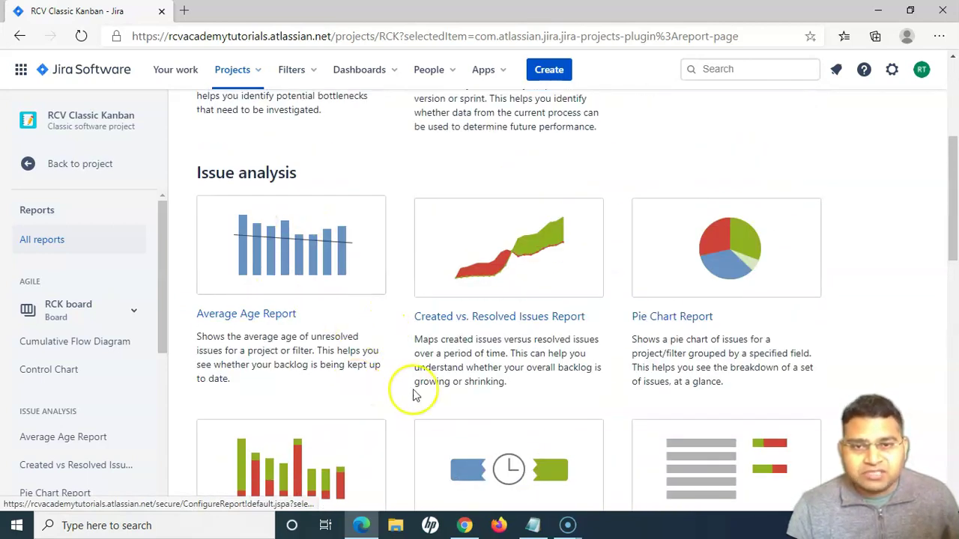
pyautogui.scroll(-7, 416, 401)
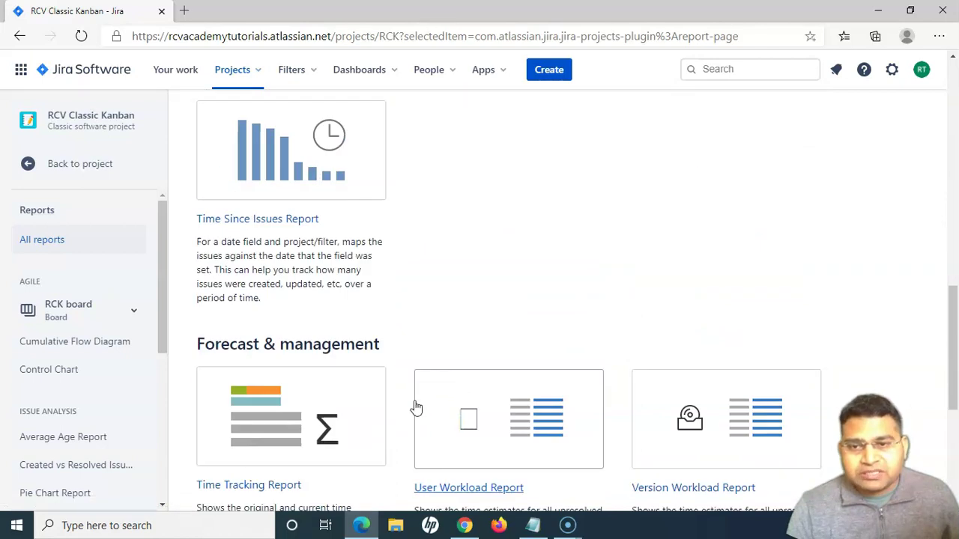
pyautogui.scroll(-3, 359, 351)
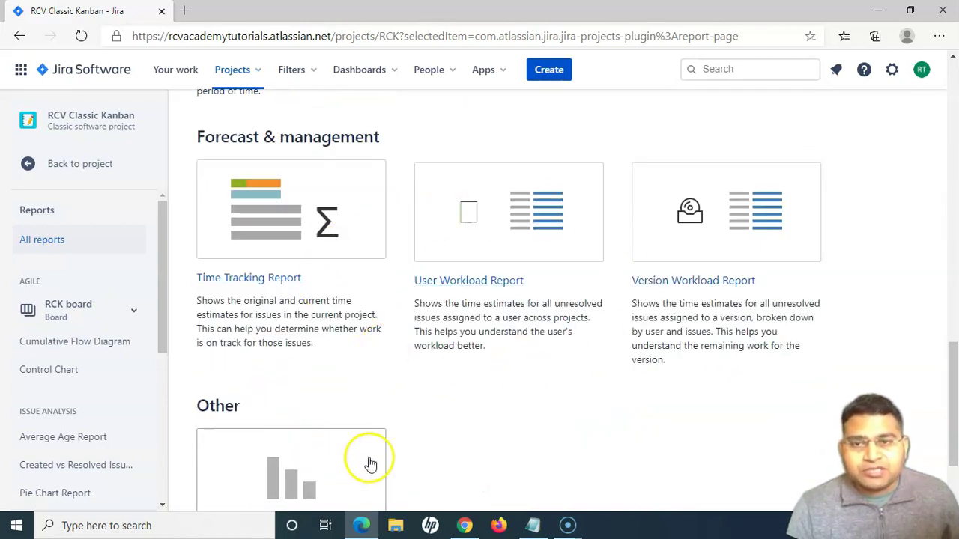
pyautogui.scroll(-2, 674, 378)
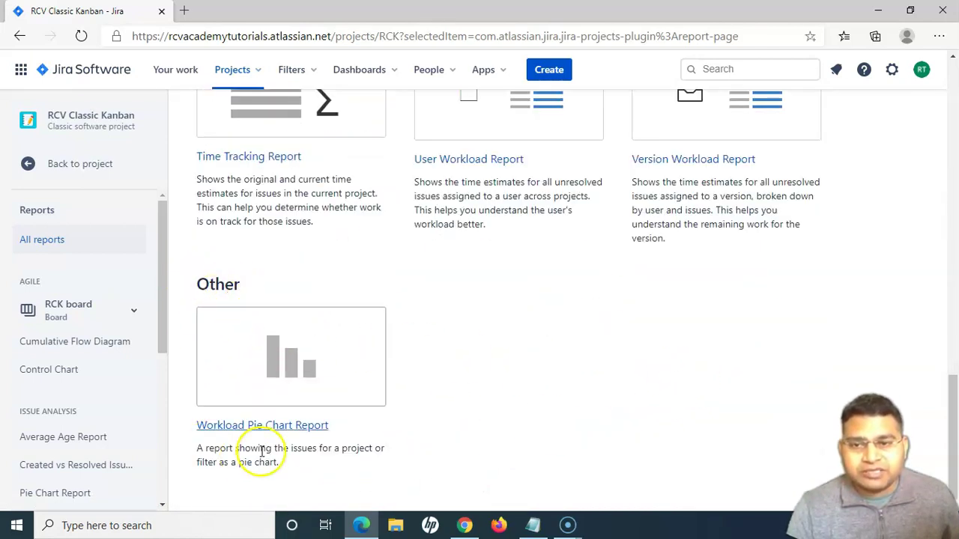
pyautogui.scroll(14, 360, 396)
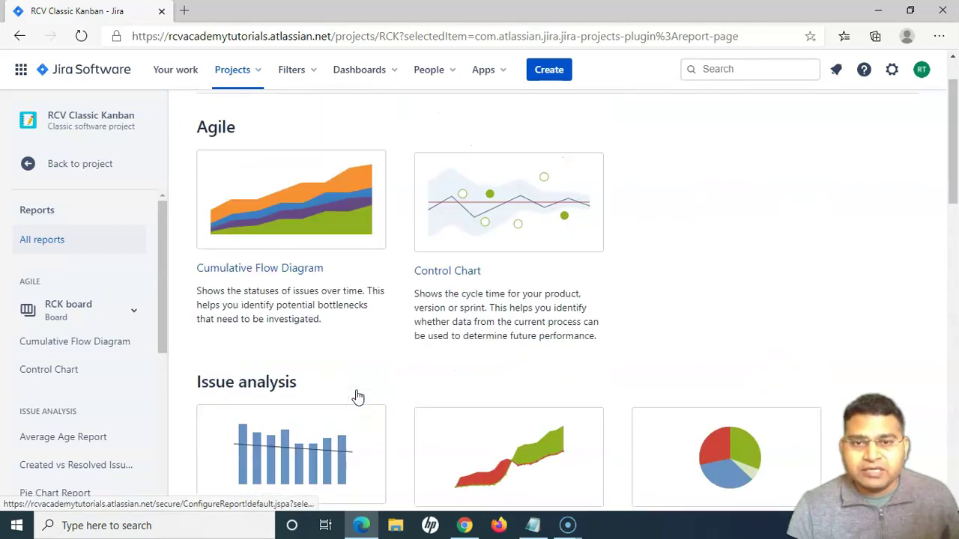
pyautogui.scroll(1, 358, 396)
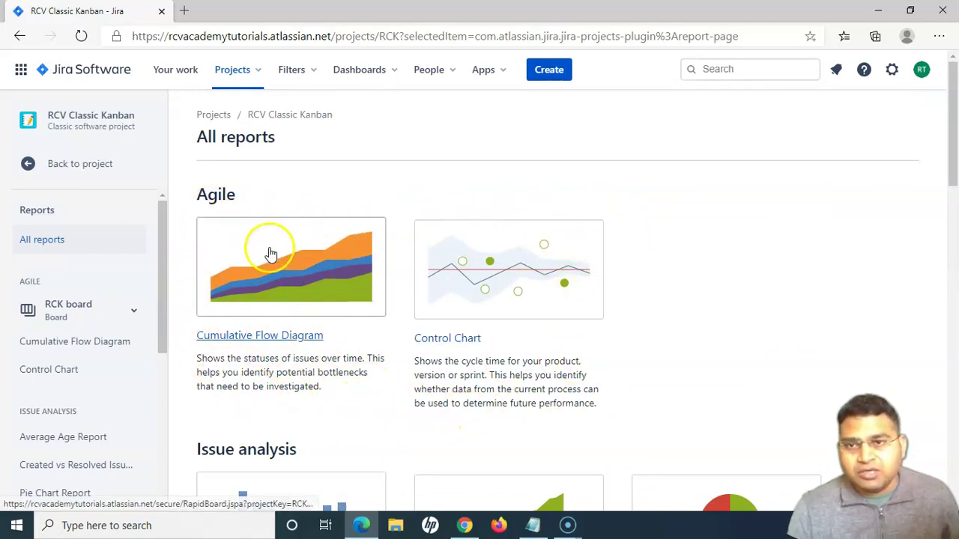
pyautogui.moveTo(217, 195); pyautogui.dragTo(244, 197)
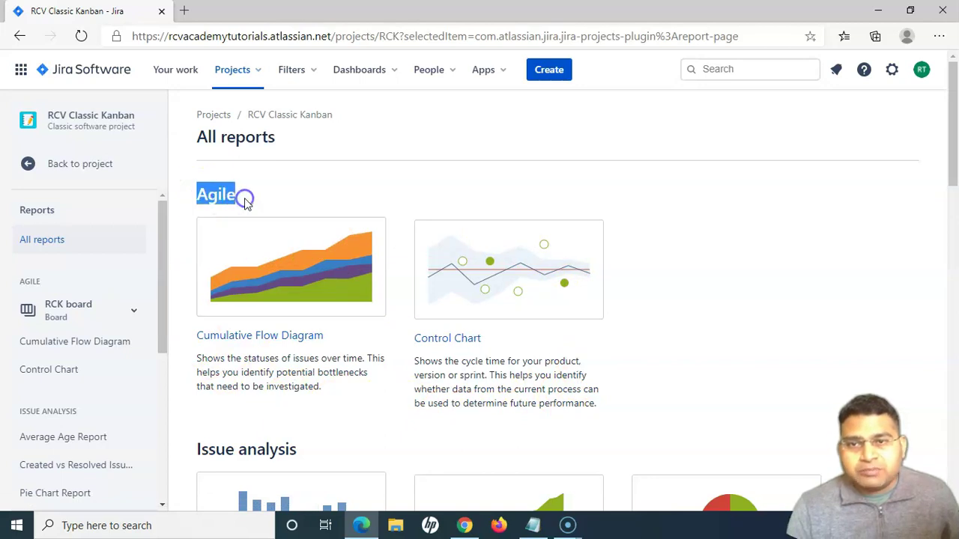
pyautogui.click(245, 197)
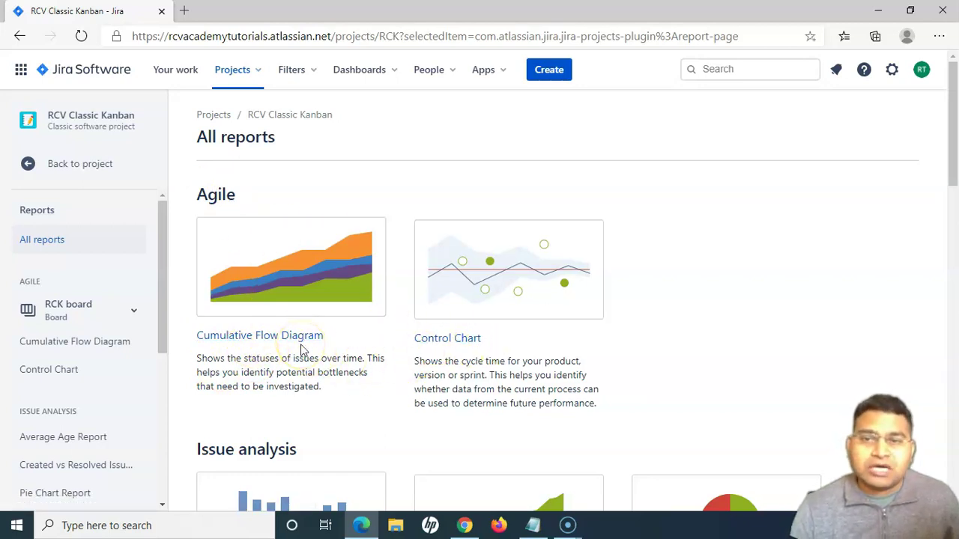
# Switch to the RCV NextGen Scrum project and look over its reports overview.
pyautogui.click(79, 69)
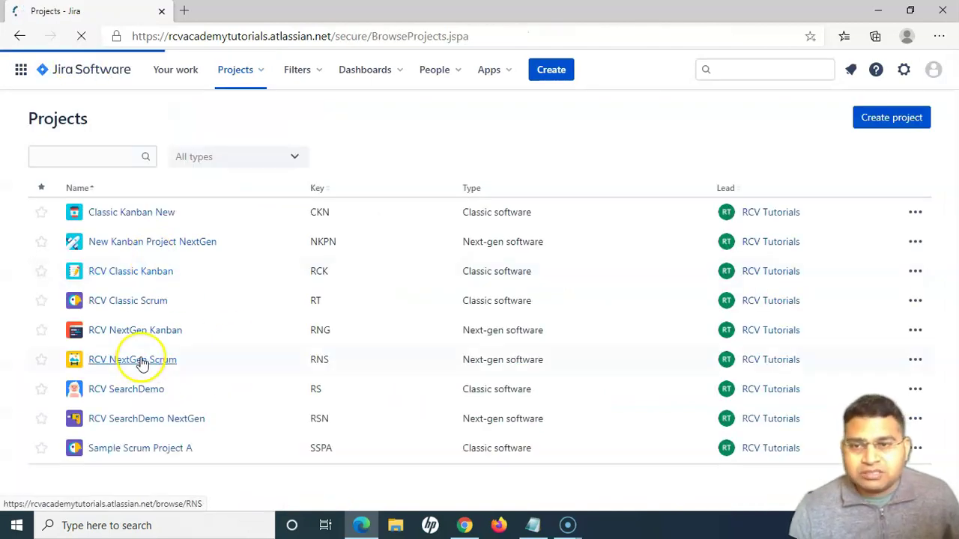
pyautogui.click(130, 361)
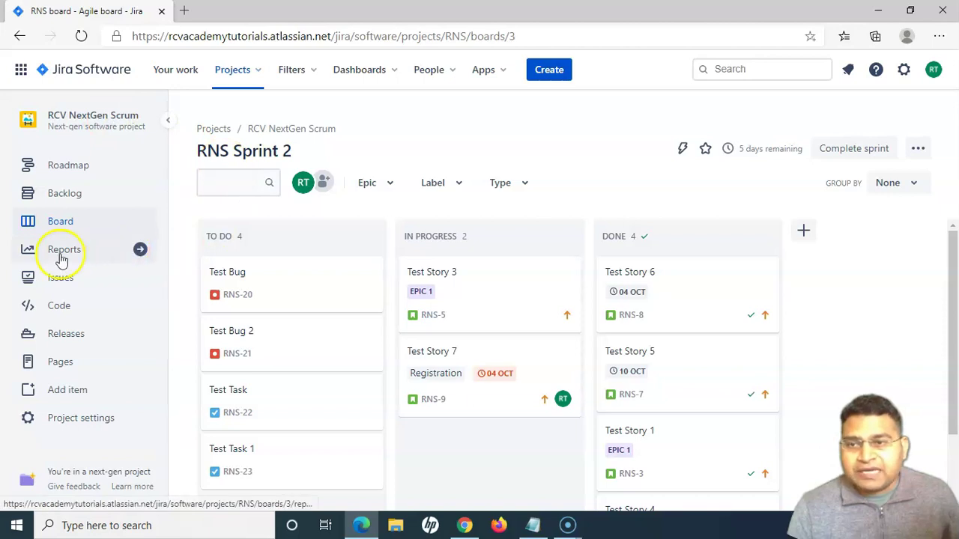
pyautogui.click(60, 257)
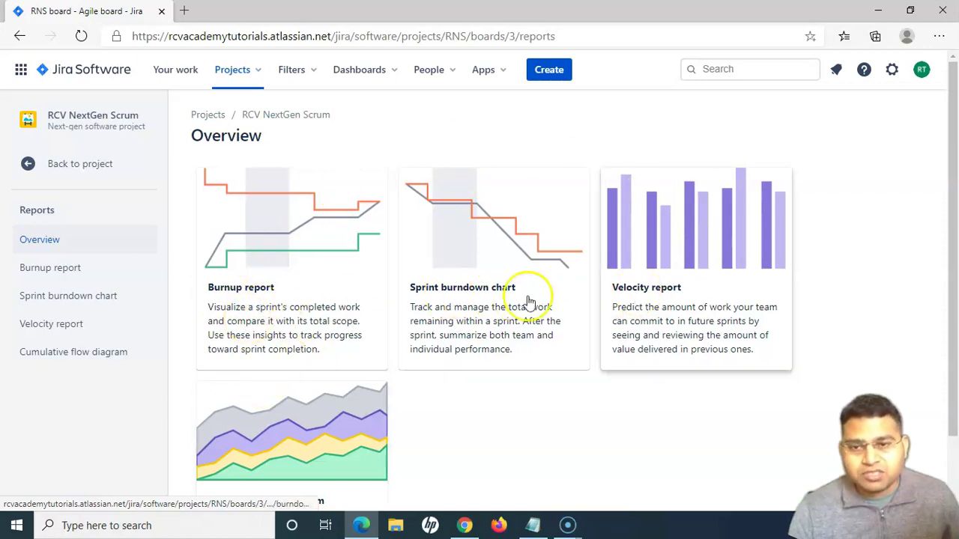
pyautogui.scroll(-1, 435, 314)
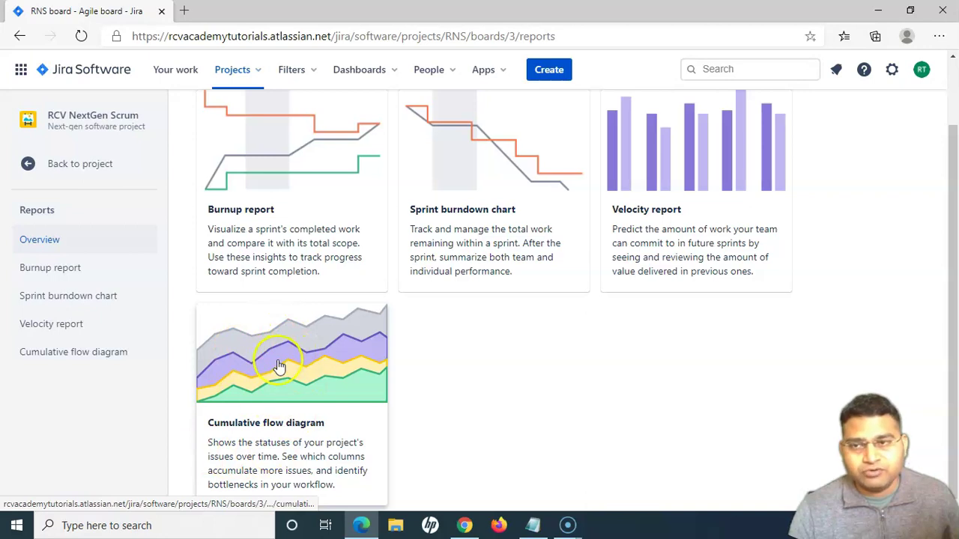
pyautogui.scroll(1, 278, 366)
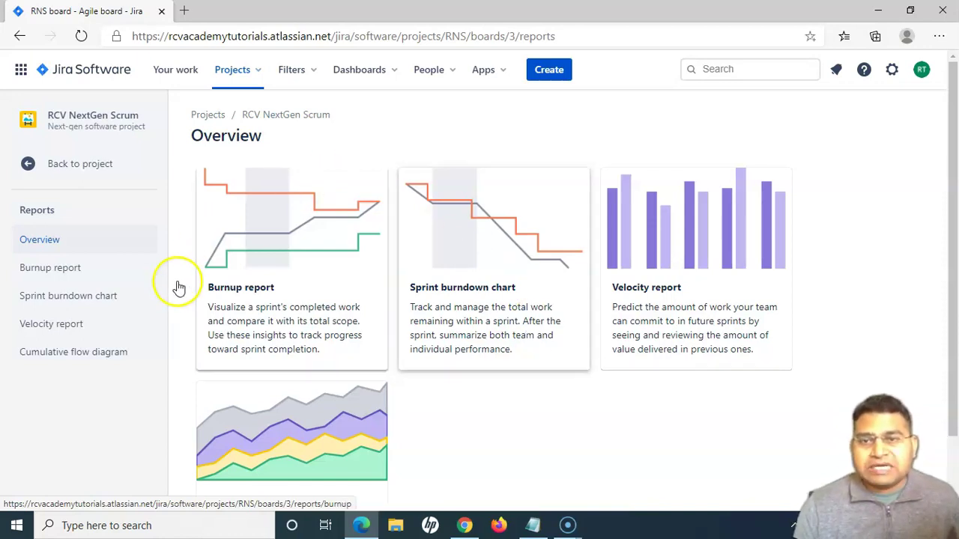
# Return to the RCV NextGen Scrum board showing RNS Sprint 2.
pyautogui.click(298, 416)
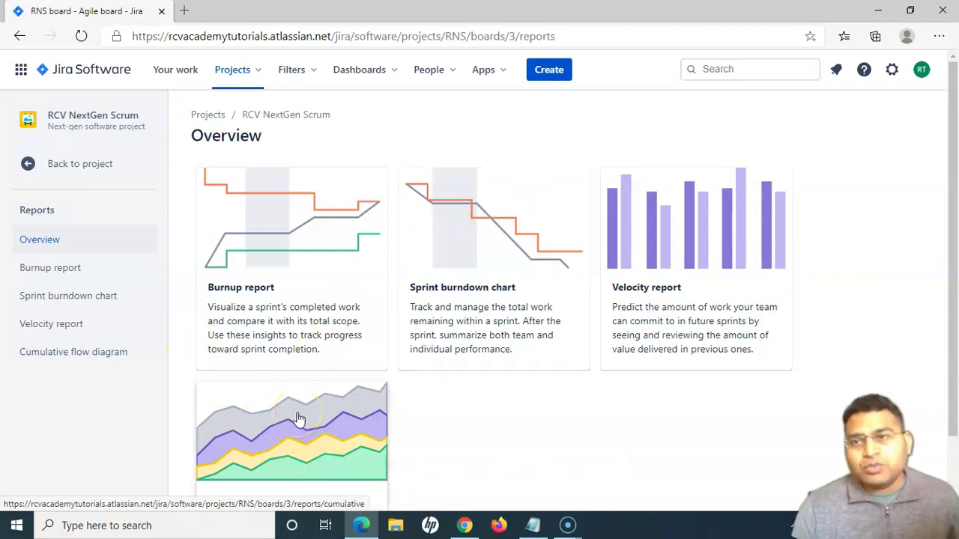
pyautogui.click(297, 397)
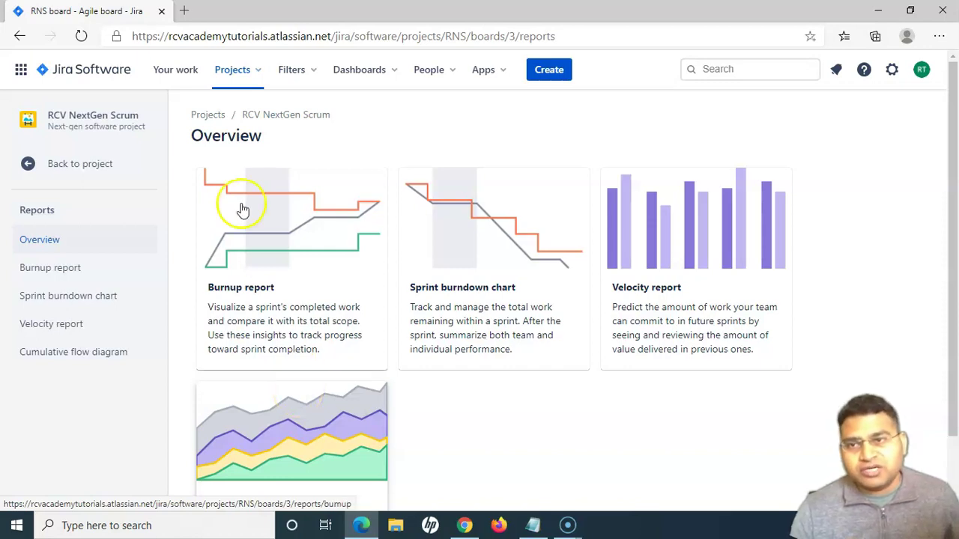
pyautogui.click(63, 167)
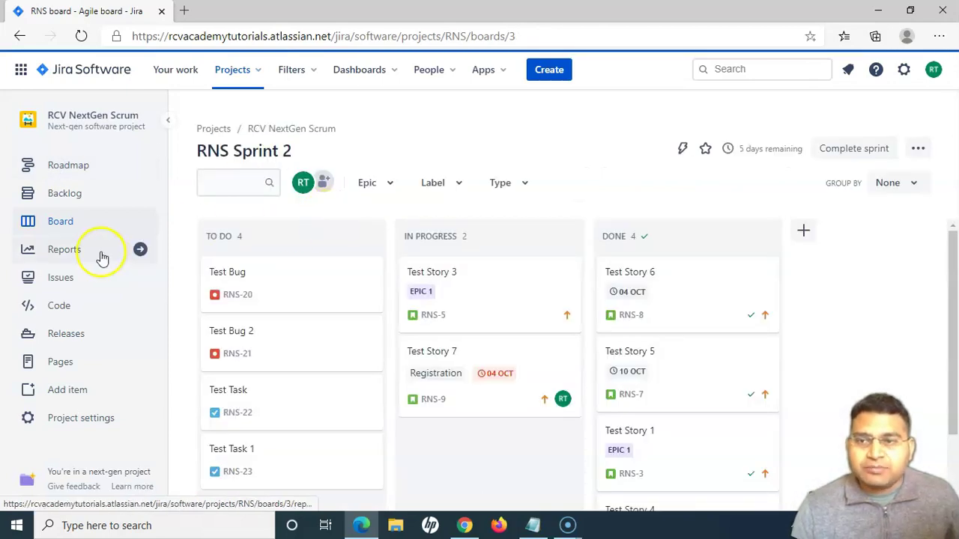
# Open RCV NextGen Kanban's Features settings and highlight the Reports feature description.
pyautogui.click(79, 69)
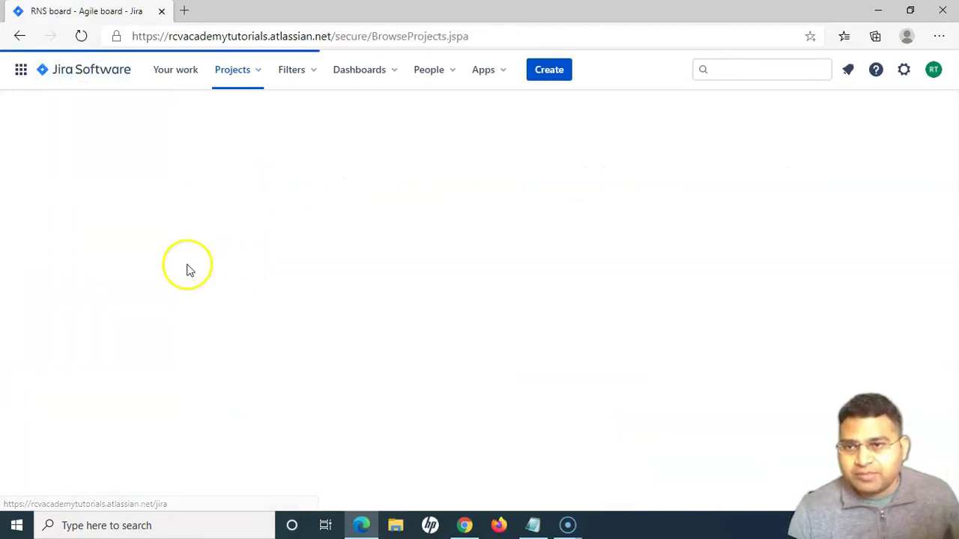
pyautogui.click(139, 330)
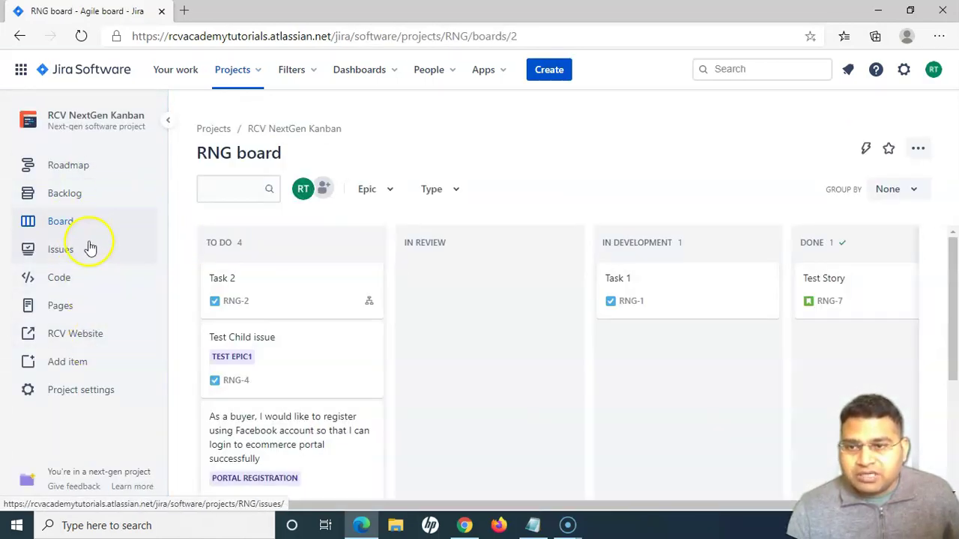
pyautogui.click(73, 394)
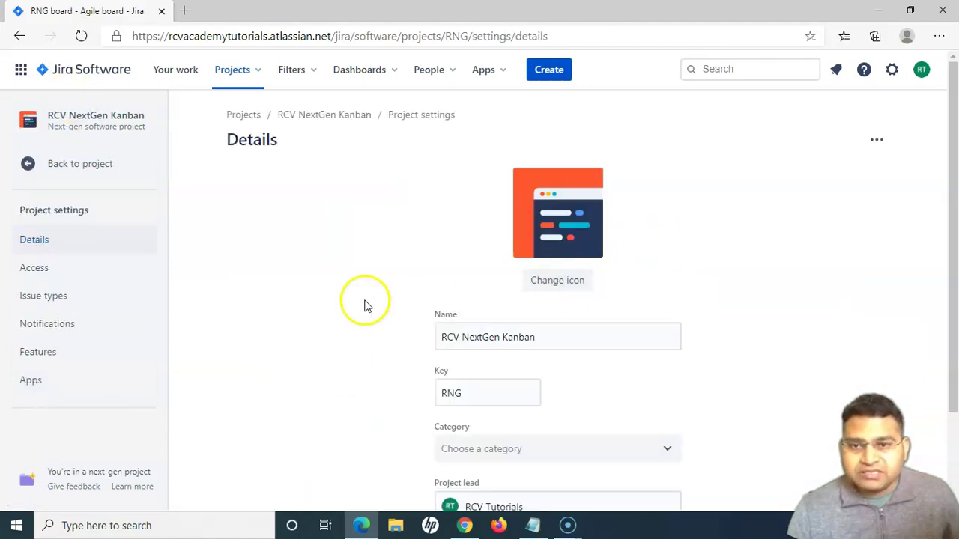
pyautogui.click(39, 354)
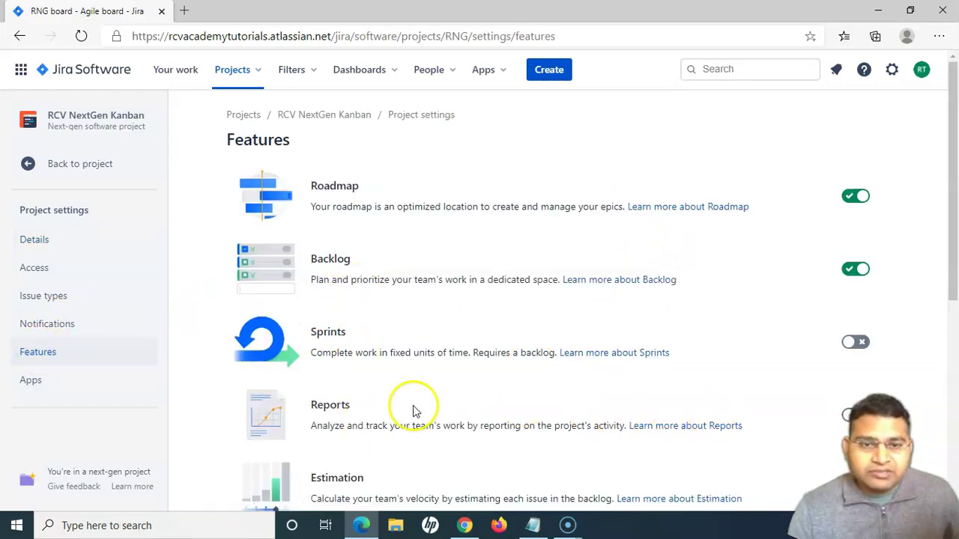
pyautogui.moveTo(311, 426); pyautogui.dragTo(625, 426)
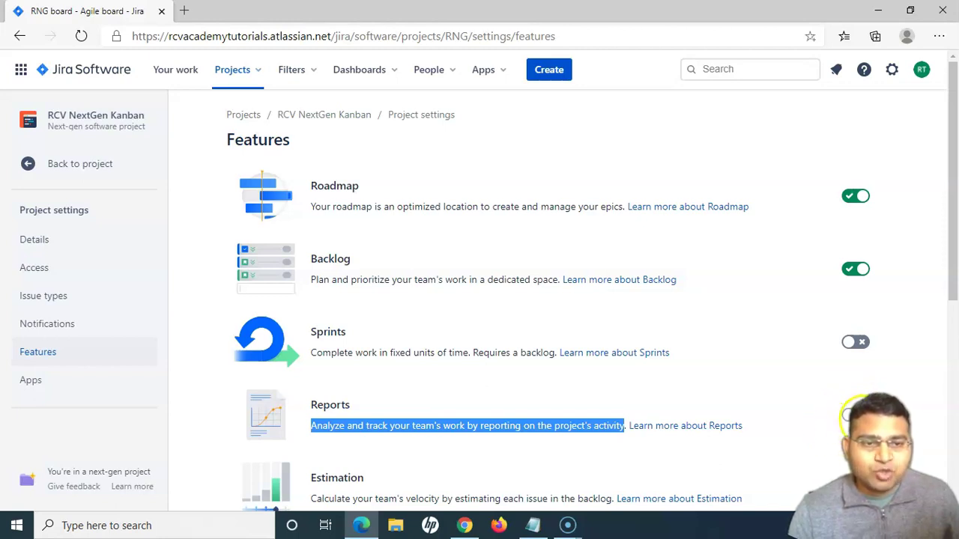
pyautogui.click(850, 416)
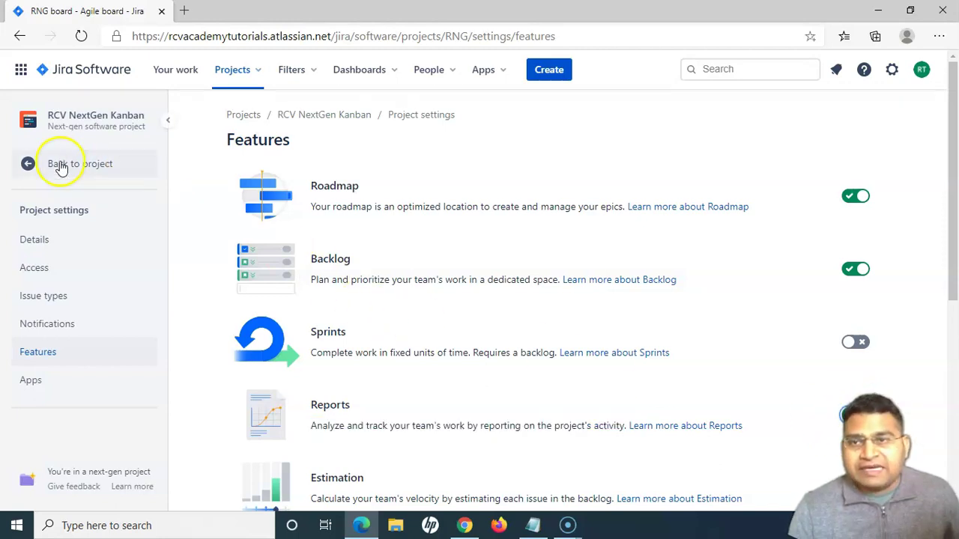
# Open RCV NextGen Kanban's reports overview, highlighting the sprint-only Burnup, Sprint burndown and Velocity reports.
pyautogui.click(31, 165)
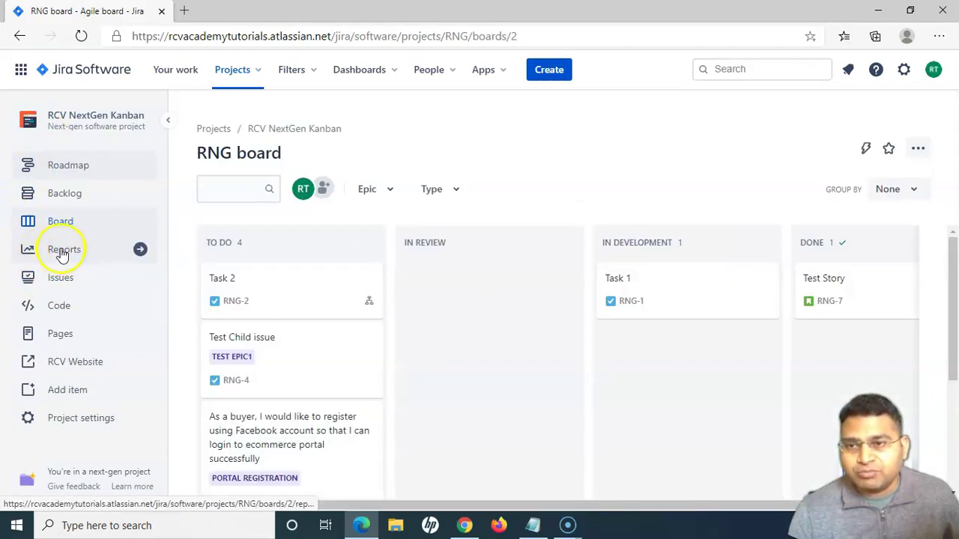
pyautogui.click(60, 254)
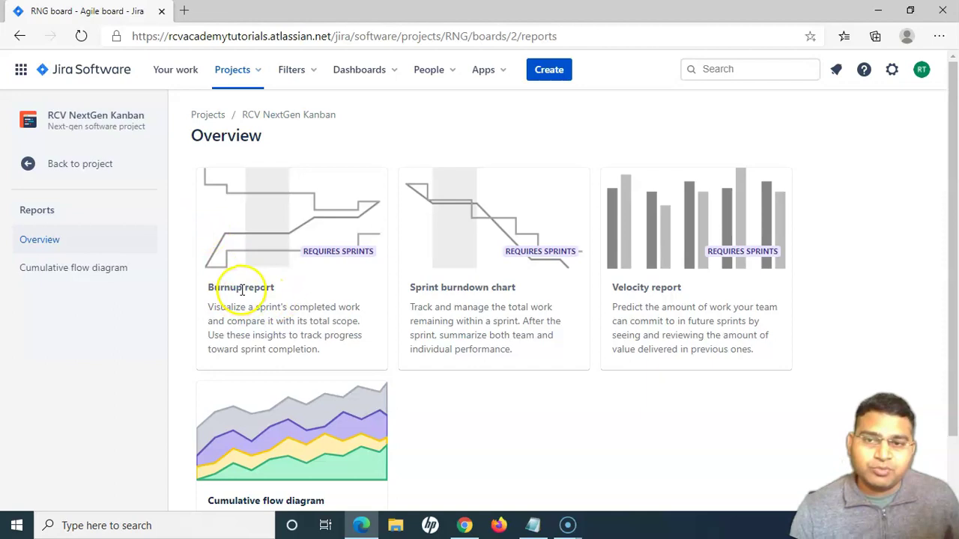
pyautogui.moveTo(219, 292); pyautogui.dragTo(274, 287)
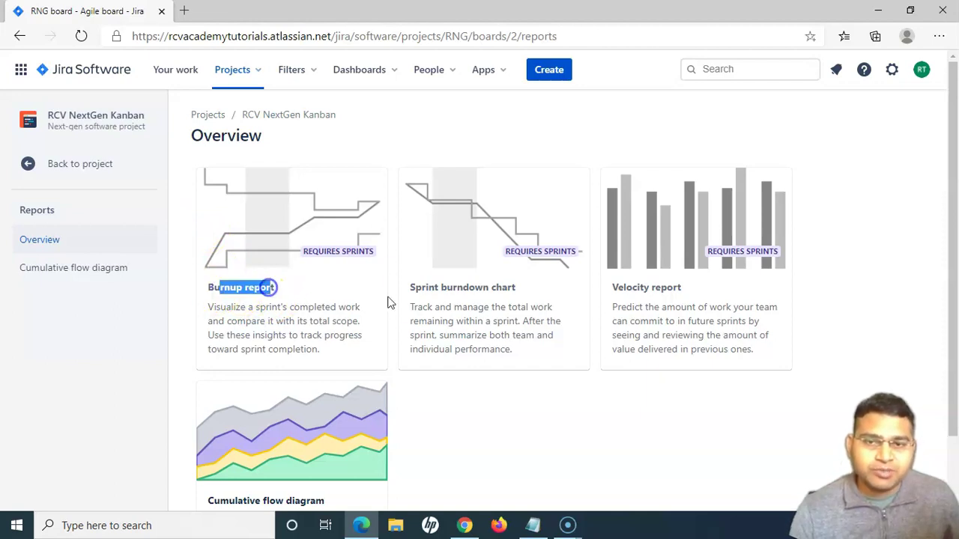
pyautogui.moveTo(414, 288); pyautogui.dragTo(532, 294)
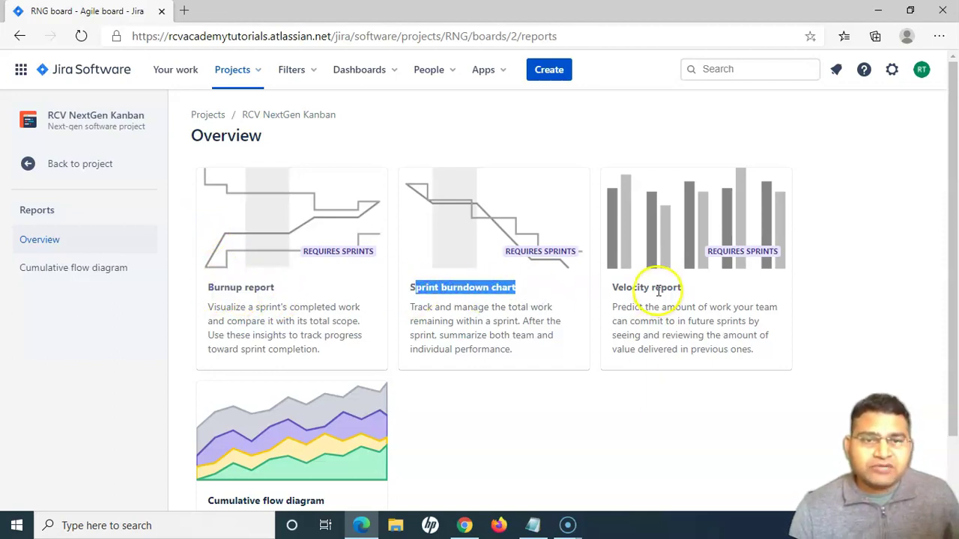
pyautogui.moveTo(654, 289); pyautogui.dragTo(698, 291)
pyautogui.click(697, 291)
pyautogui.scroll(-2, 390, 408)
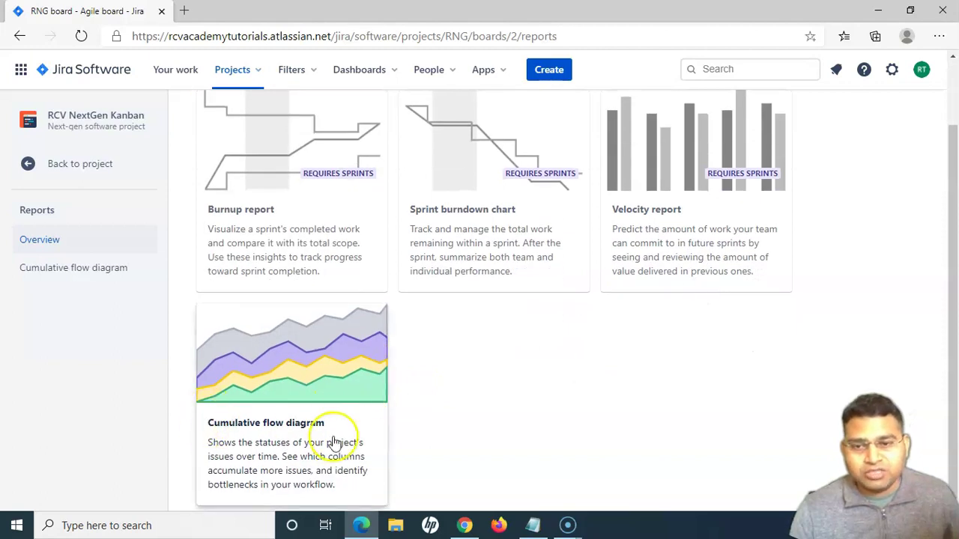
pyautogui.scroll(2, 450, 430)
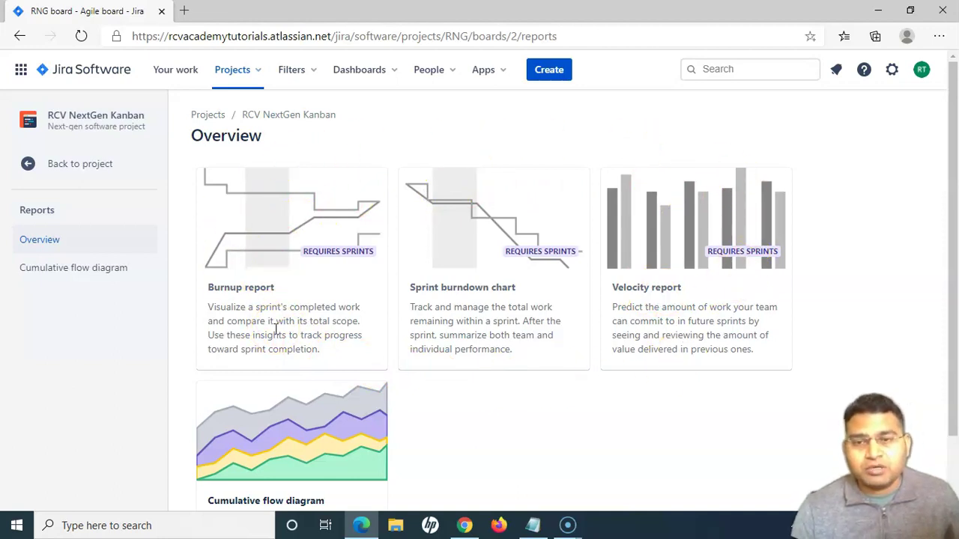
pyautogui.scroll(-1, 324, 322)
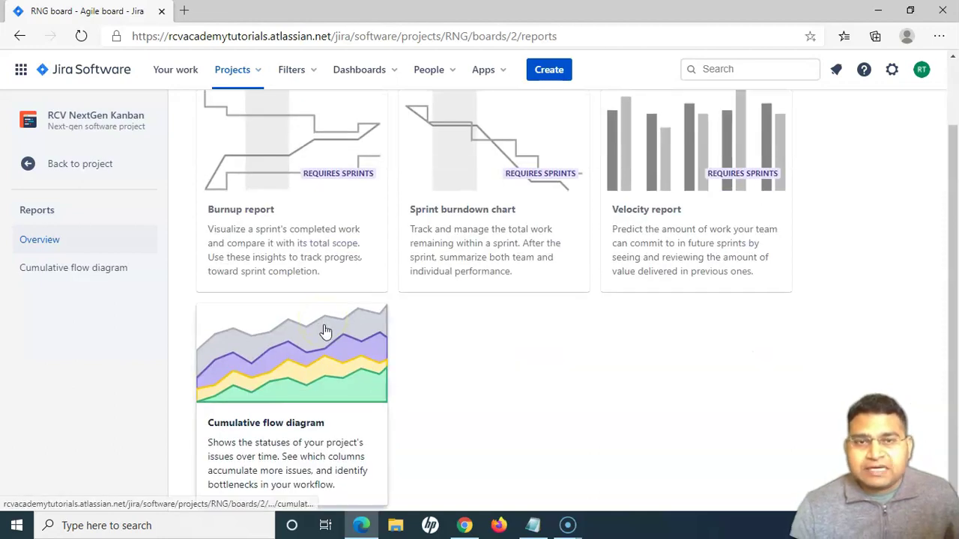
pyautogui.scroll(1, 352, 367)
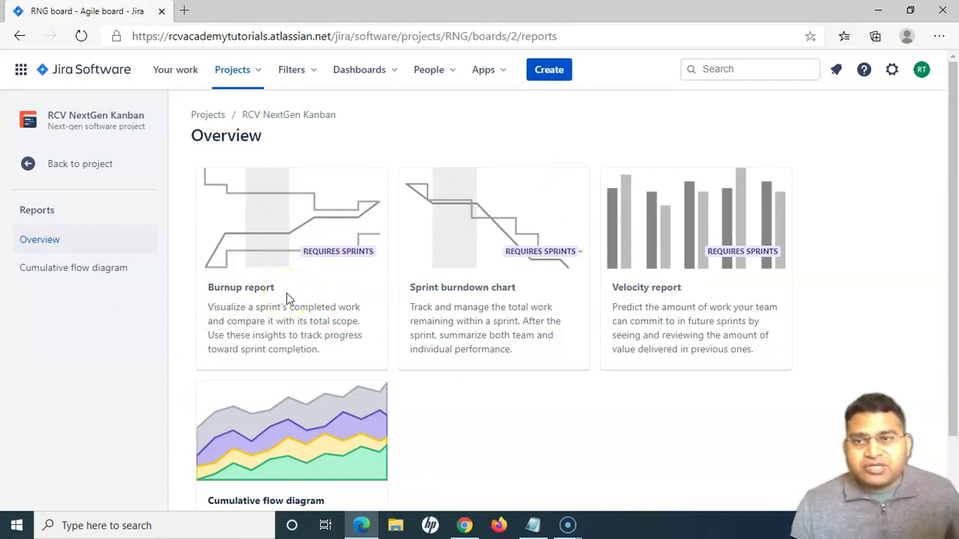
# Leave the RCV NextGen Kanban reports for the list of all Jira projects.
pyautogui.click(88, 77)
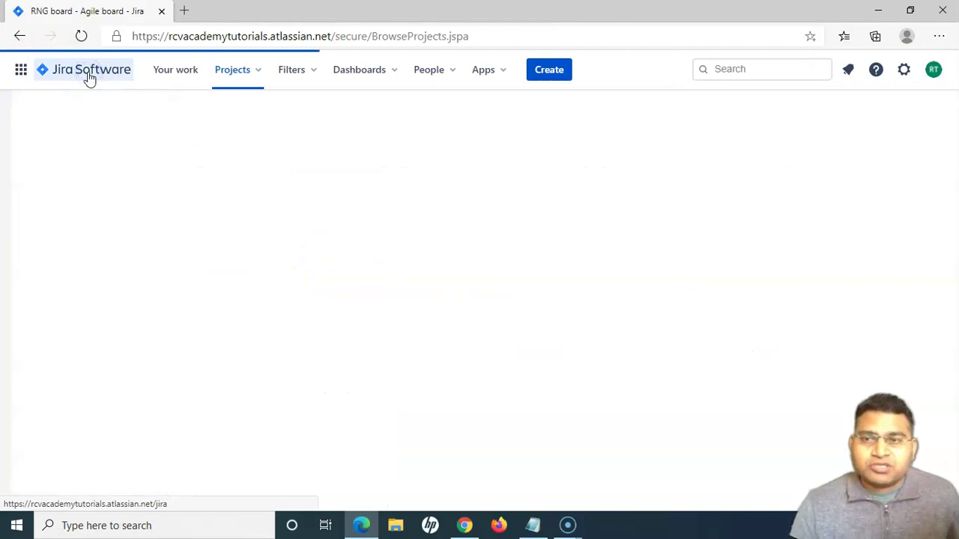